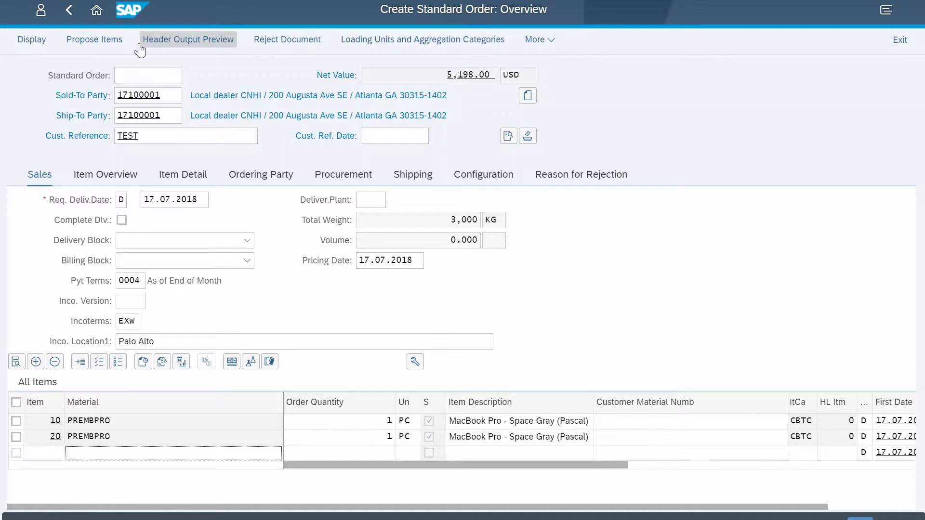
- Open the configuration of order item 10 and set the processor to 3.1GHz quad-core and the storage to 512GB SSD storage
{"action": "left_click", "coordinate": [16, 421]}
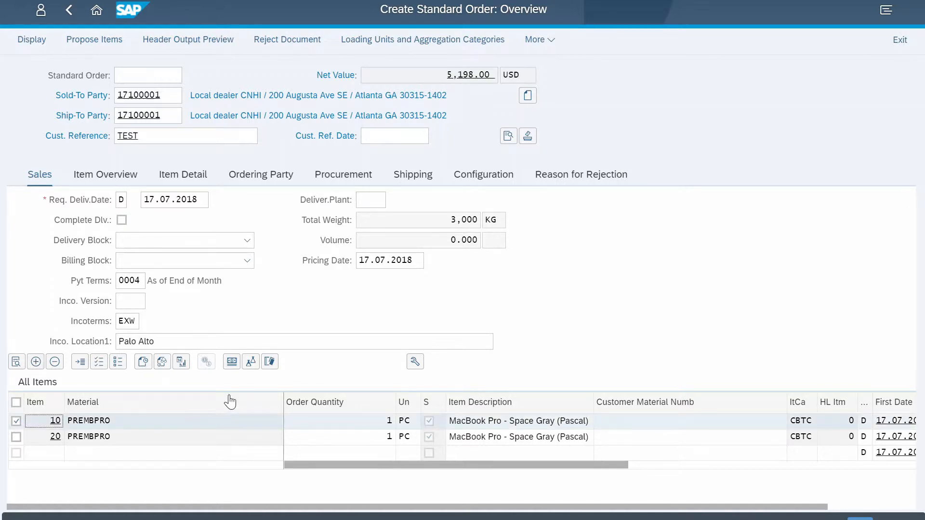
{"action": "left_click", "coordinate": [270, 364]}
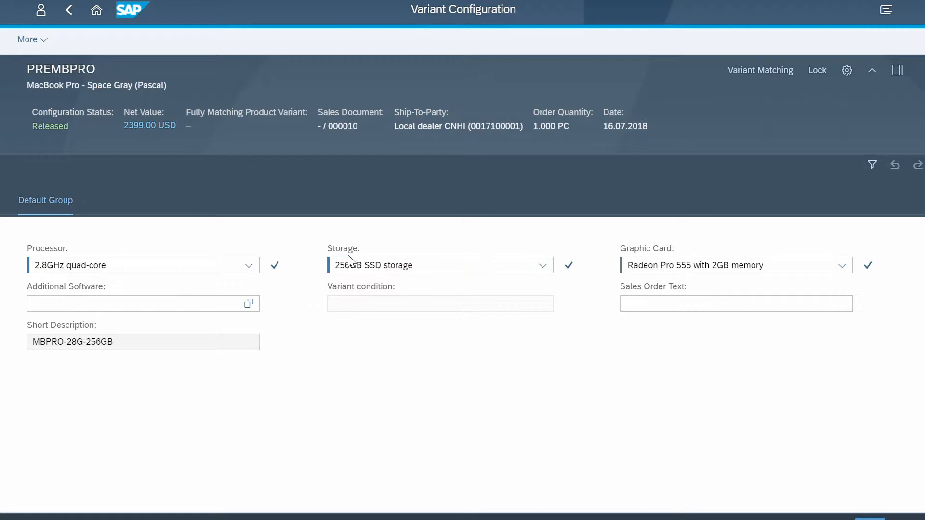
{"action": "left_click", "coordinate": [248, 267]}
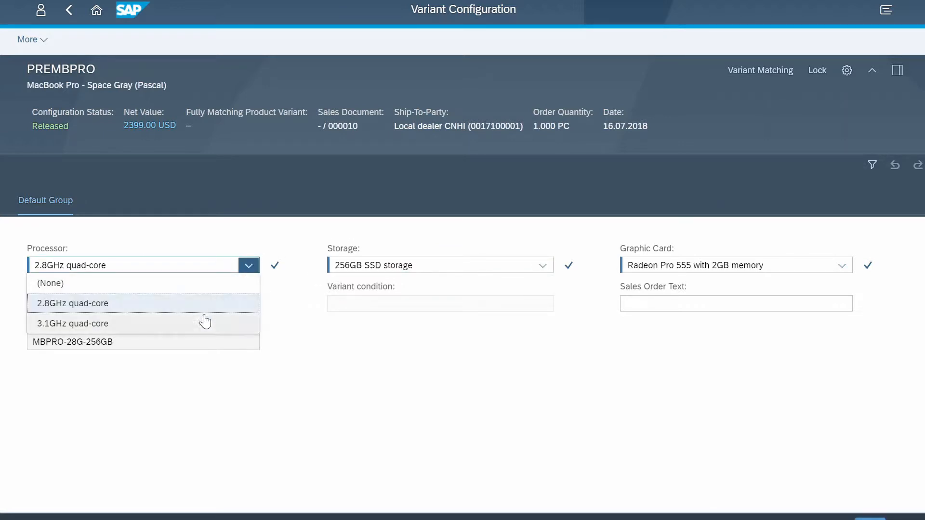
{"action": "left_click", "coordinate": [204, 324]}
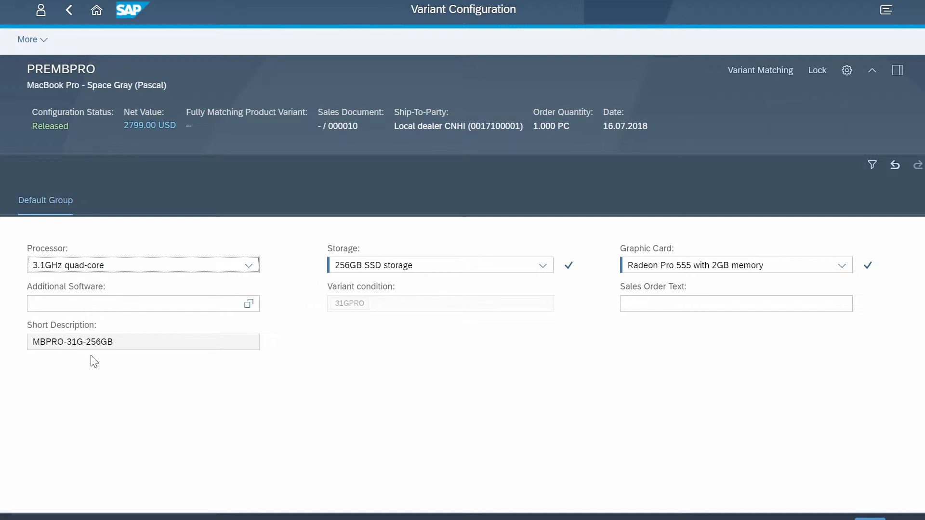
{"action": "left_click", "coordinate": [542, 267]}
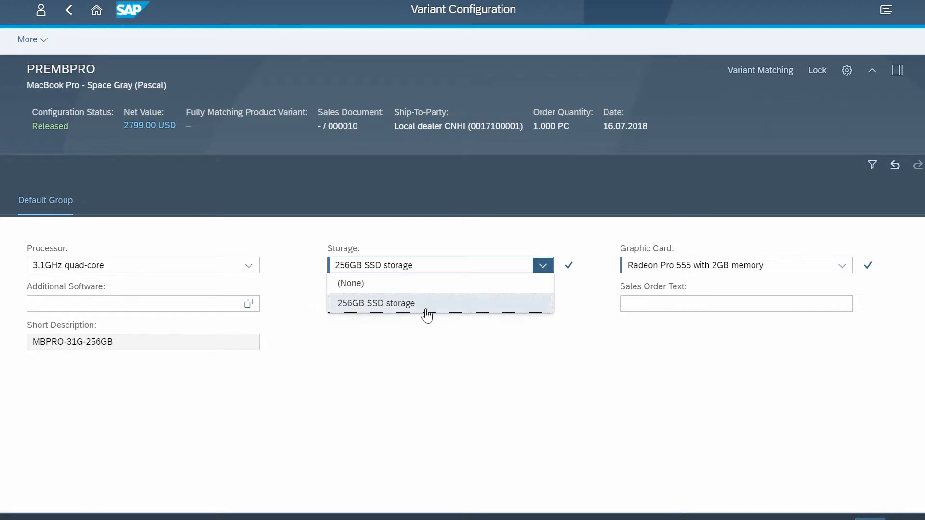
{"action": "left_click", "coordinate": [415, 321]}
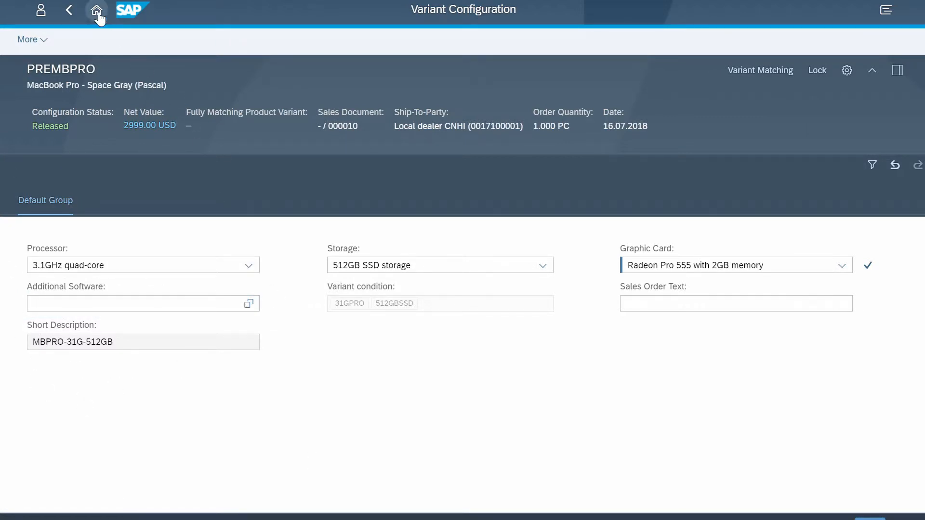
- Leave the item configuration and open material PREMBPRO in the VC Modeling Environment with class type 300
{"action": "left_click", "coordinate": [68, 11]}
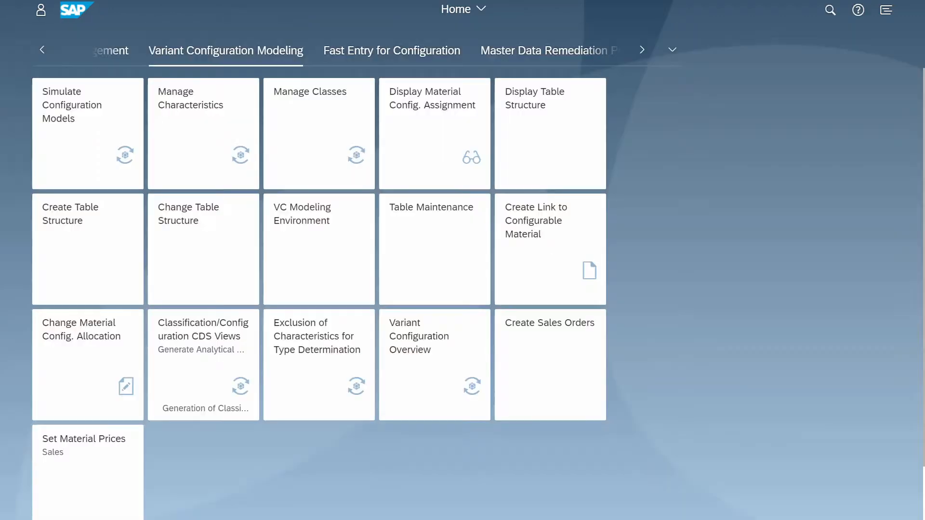
{"action": "left_click", "coordinate": [317, 244]}
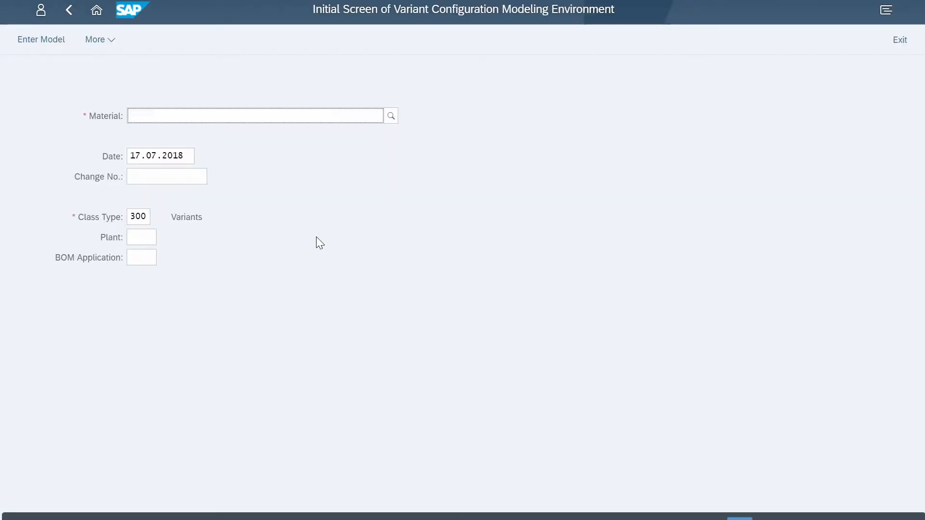
{"action": "type", "text": "pr"}
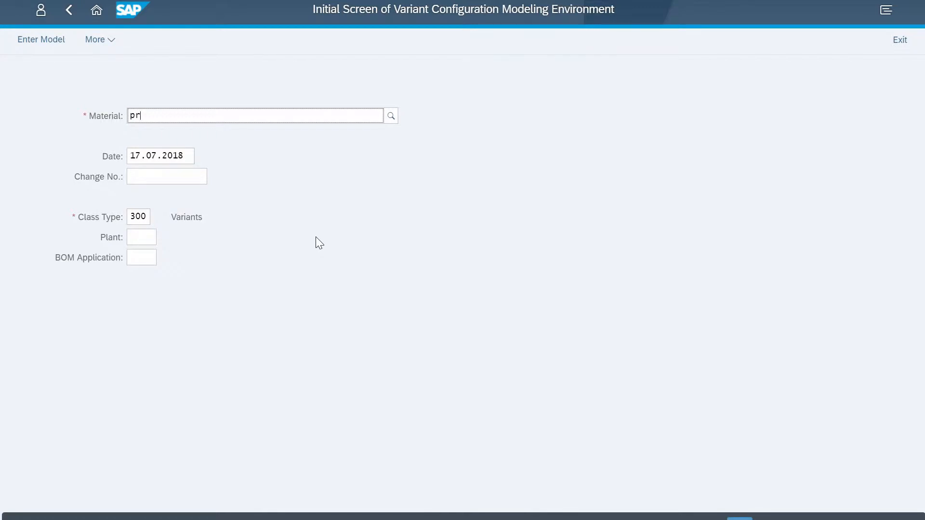
{"action": "type", "text": "e"}
{"action": "left_click", "coordinate": [176, 138]}
{"action": "key", "text": "Return"}
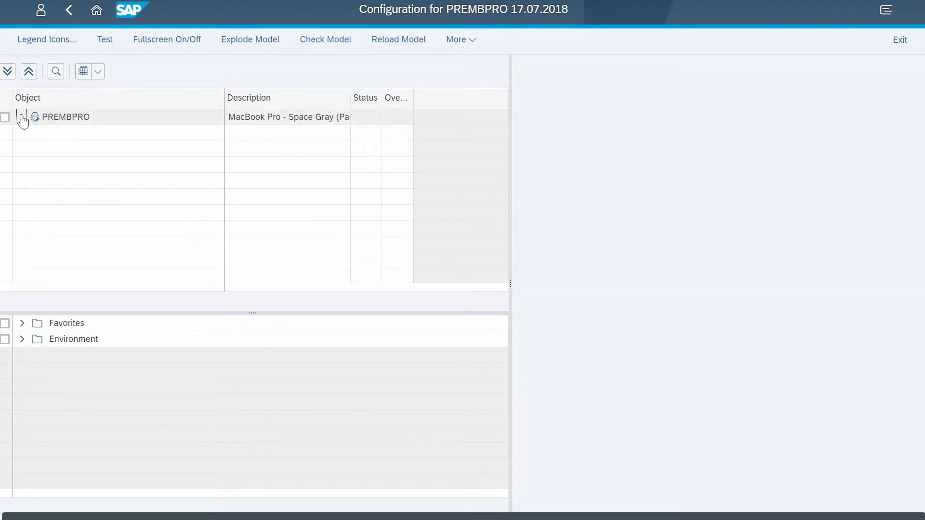
- Expand the PREMBPRO configuration profile and display the source code of dependency PREMBPRO_GENCONFIG in a widened detail area
{"action": "left_click", "coordinate": [22, 117]}
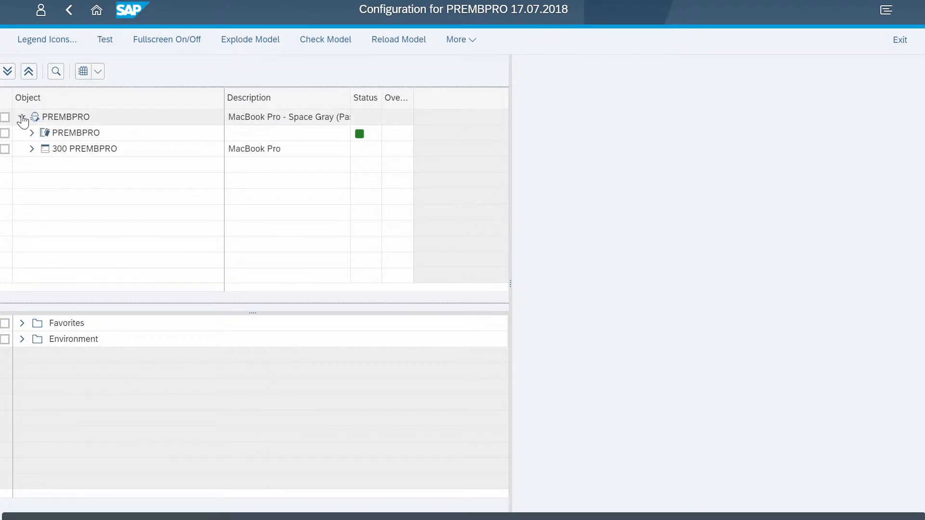
{"action": "left_click", "coordinate": [32, 134]}
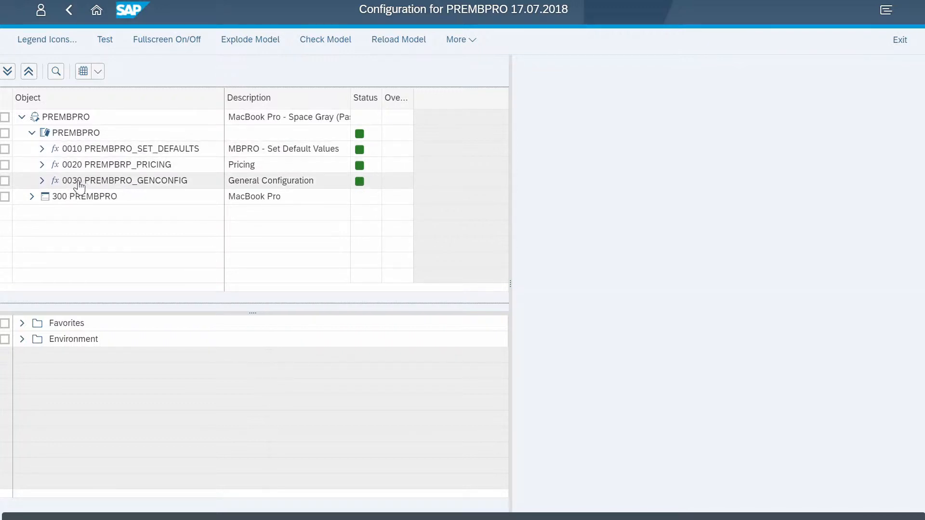
{"action": "left_click", "coordinate": [179, 184]}
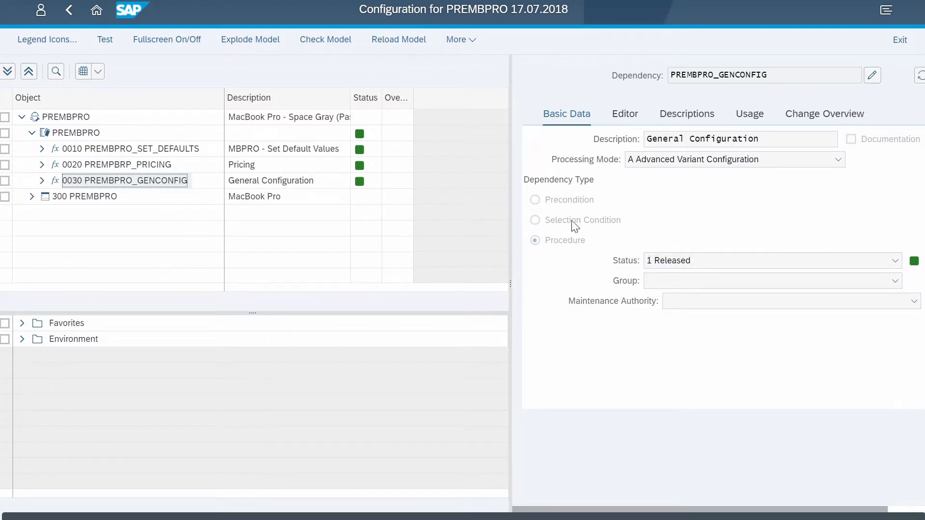
{"action": "left_click_drag", "start_coordinate": [510, 232], "coordinate": [426, 232]}
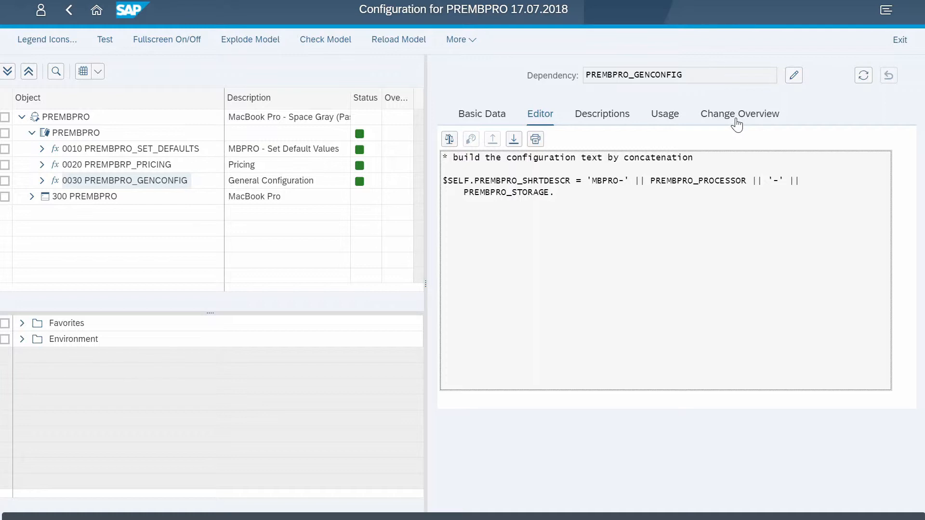
- Open dependency PREMBPRO_GENCONFIG for editing without a change number and expand the characteristics of class 300 PREMBPRO
{"action": "left_click", "coordinate": [794, 77]}
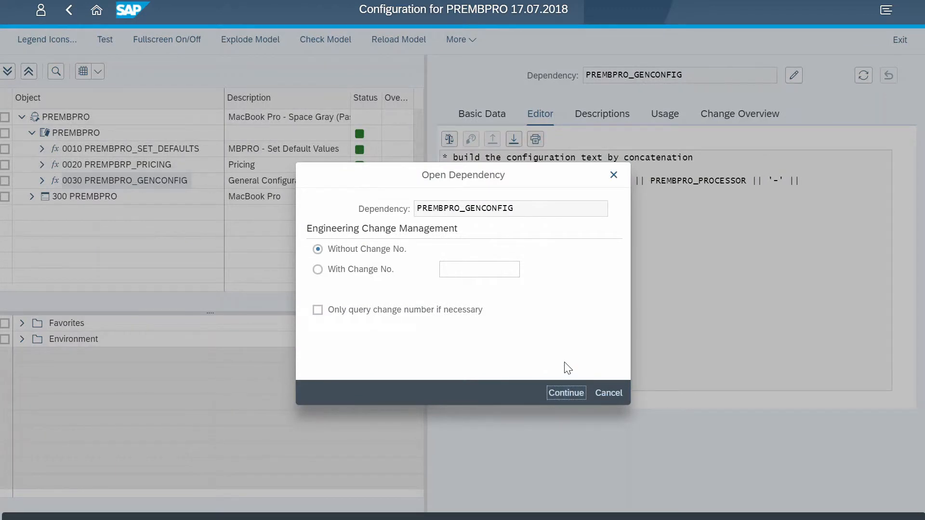
{"action": "key", "text": "Return"}
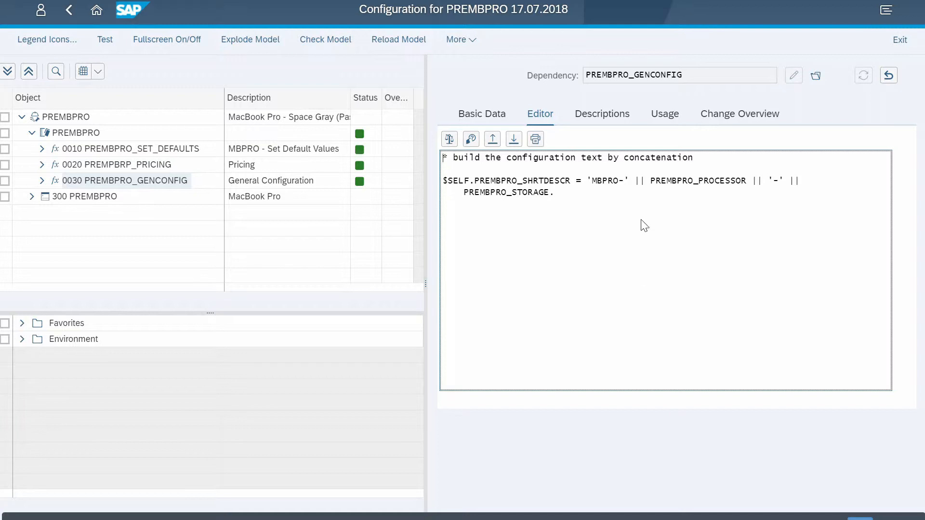
{"action": "left_click_drag", "start_coordinate": [647, 180], "coordinate": [635, 181]}
{"action": "left_click", "coordinate": [642, 252]}
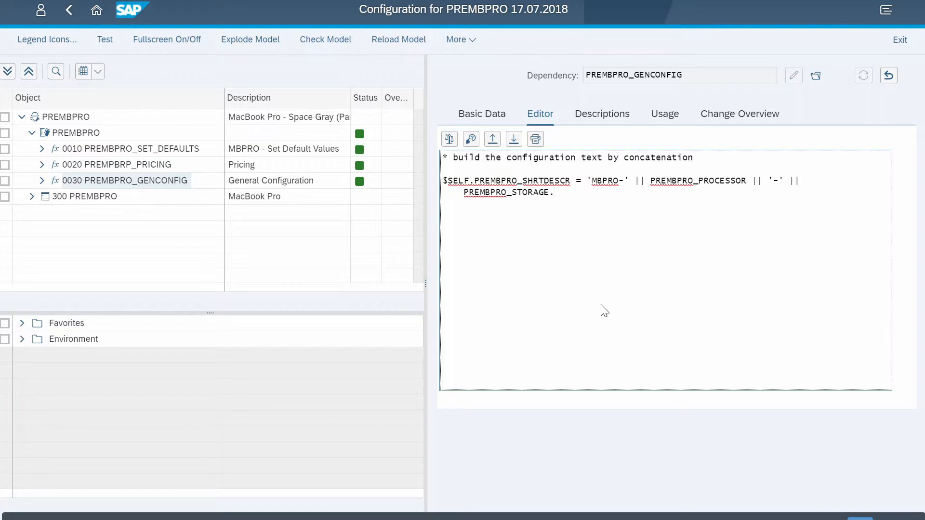
{"action": "left_click", "coordinate": [32, 198]}
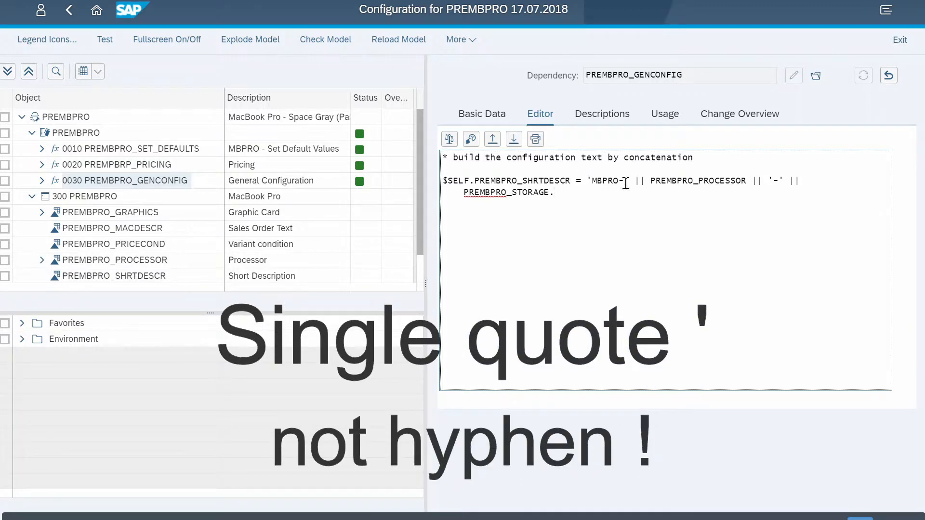
- Append || 'M2018' after PREMBPRO_STORAGE in the short description formula, then check and save the dependency
{"action": "left_click_drag", "start_coordinate": [625, 178], "coordinate": [592, 179]}
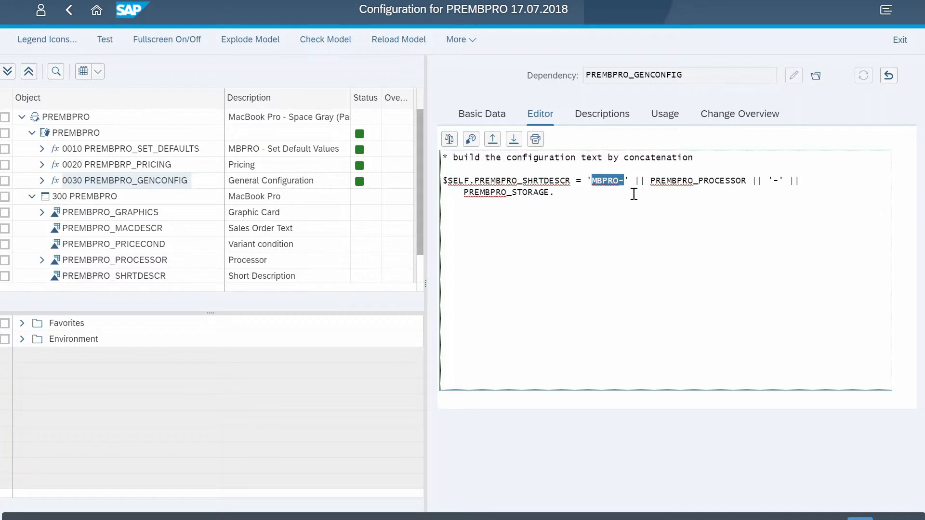
{"action": "left_click", "coordinate": [554, 193]}
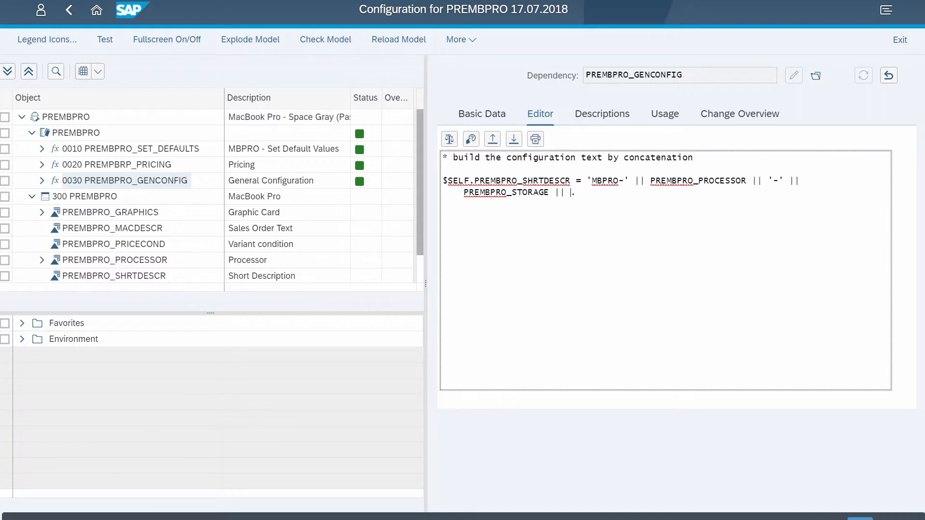
{"action": "type", "text": "2018'"}
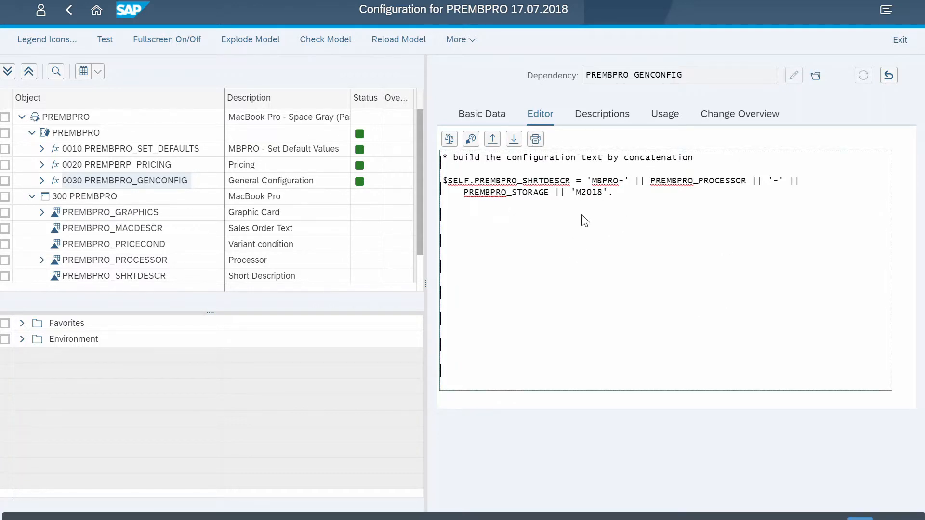
{"action": "left_click", "coordinate": [450, 139]}
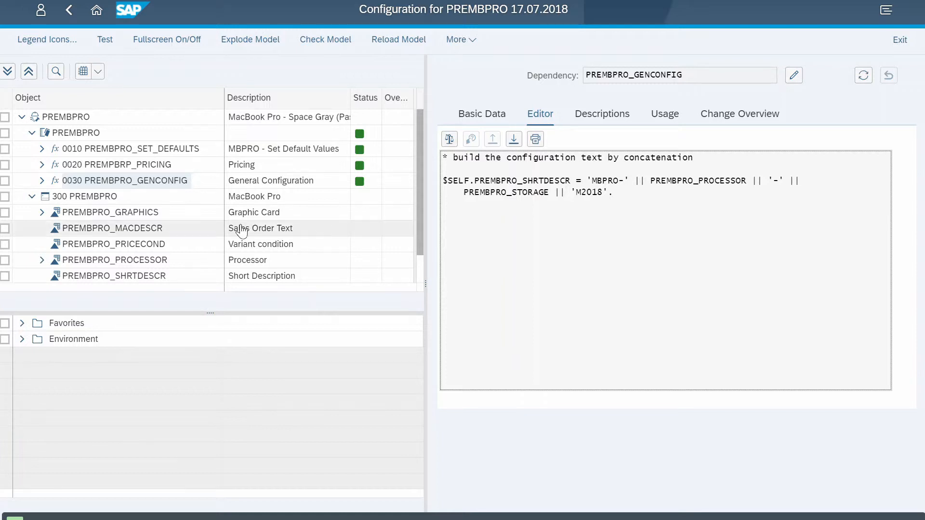
- Examine the basic data of characteristic PREMBPRO_MACDESCR and its table field reference in the additional data
{"action": "left_click", "coordinate": [128, 234]}
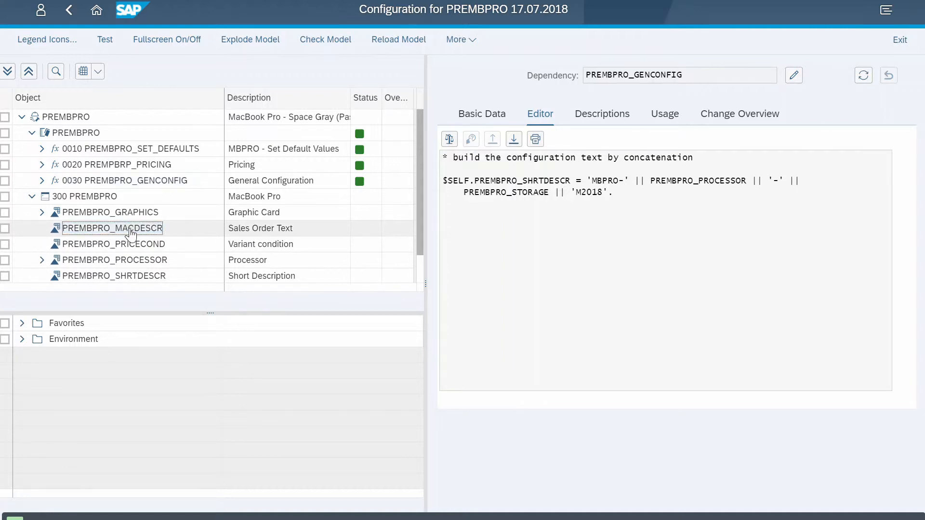
{"action": "double_click", "coordinate": [131, 234]}
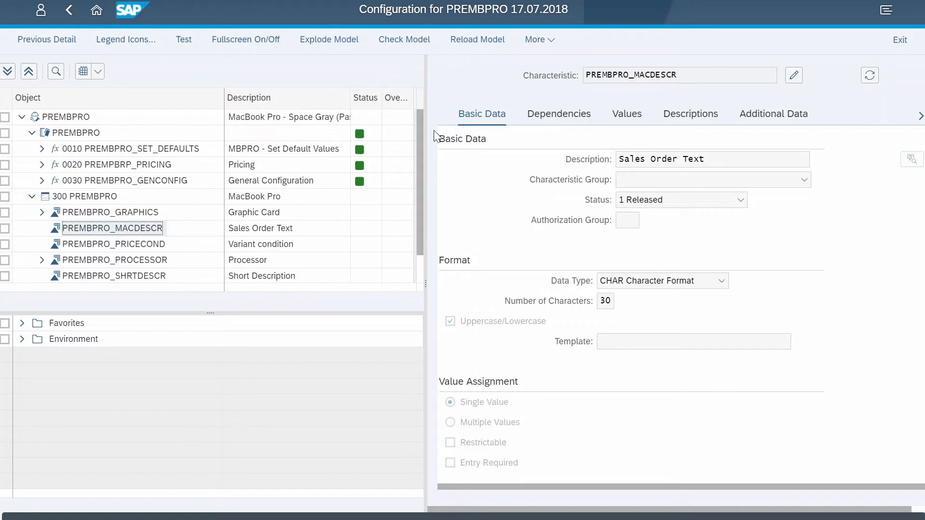
{"action": "left_click_drag", "start_coordinate": [423, 112], "coordinate": [346, 111]}
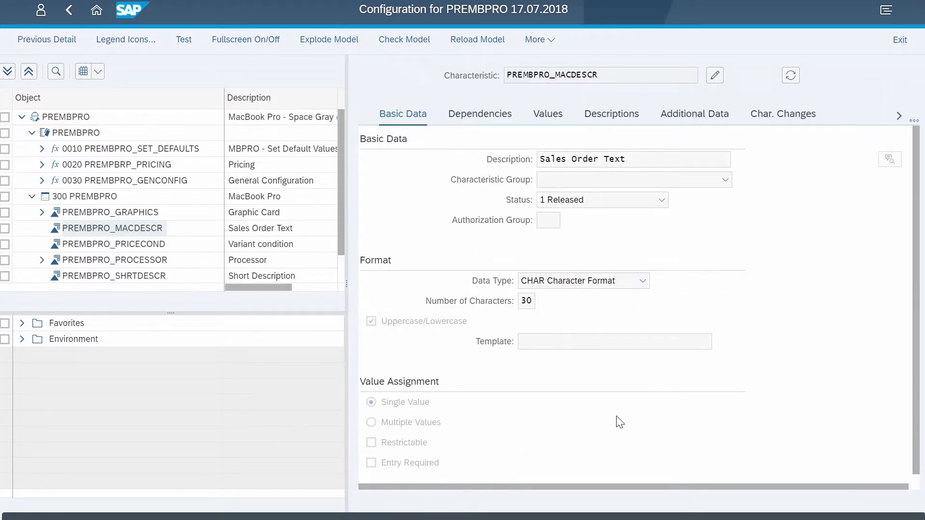
{"action": "left_click", "coordinate": [695, 118]}
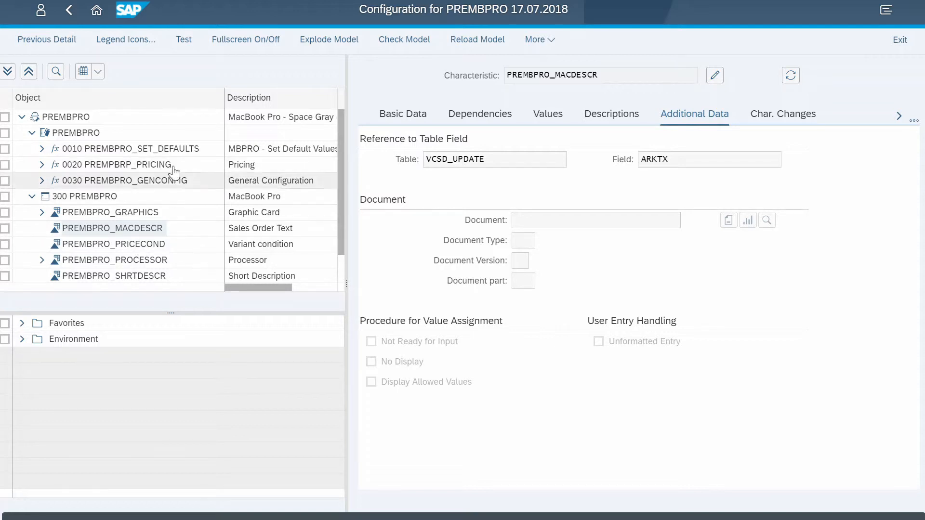
- Assign dependency PREMBPRO_UPDATESD to the PREMBPRO configuration profile without a change number
{"action": "left_click", "coordinate": [101, 138]}
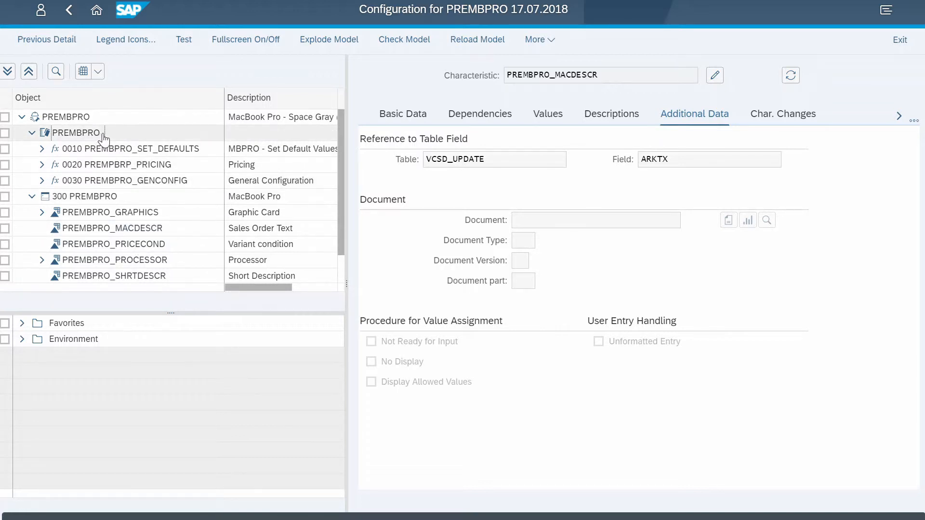
{"action": "right_click", "coordinate": [103, 139]}
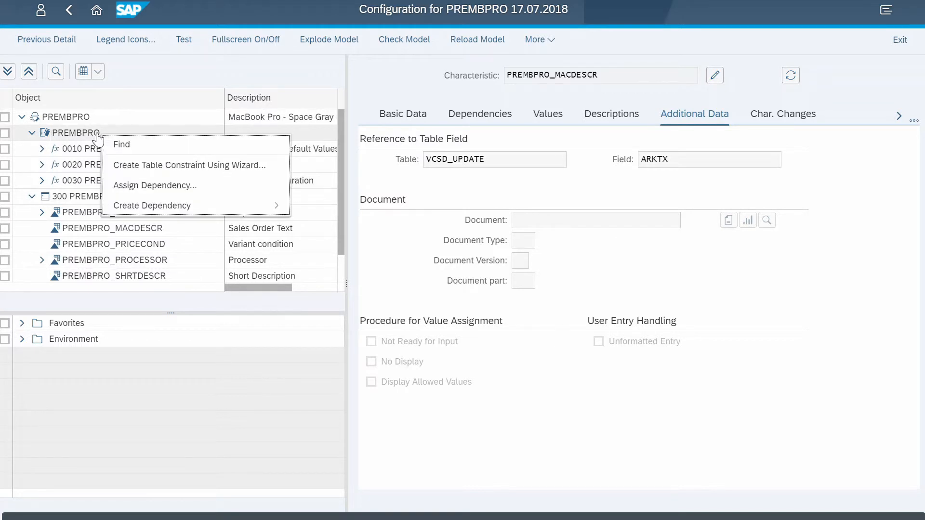
{"action": "left_click", "coordinate": [174, 187]}
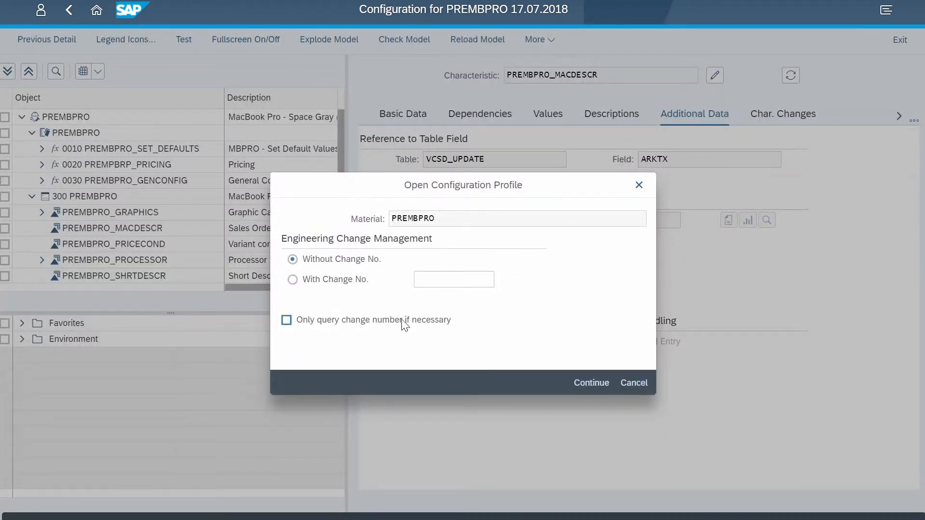
{"action": "left_click", "coordinate": [591, 383]}
{"action": "type", "text": "PREMBPRO_UPDATESD"}
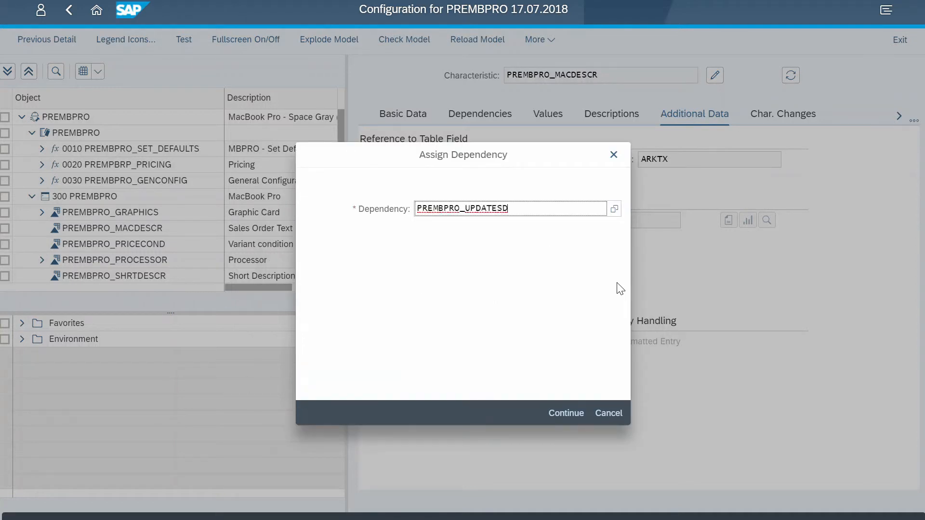
{"action": "left_click", "coordinate": [573, 413]}
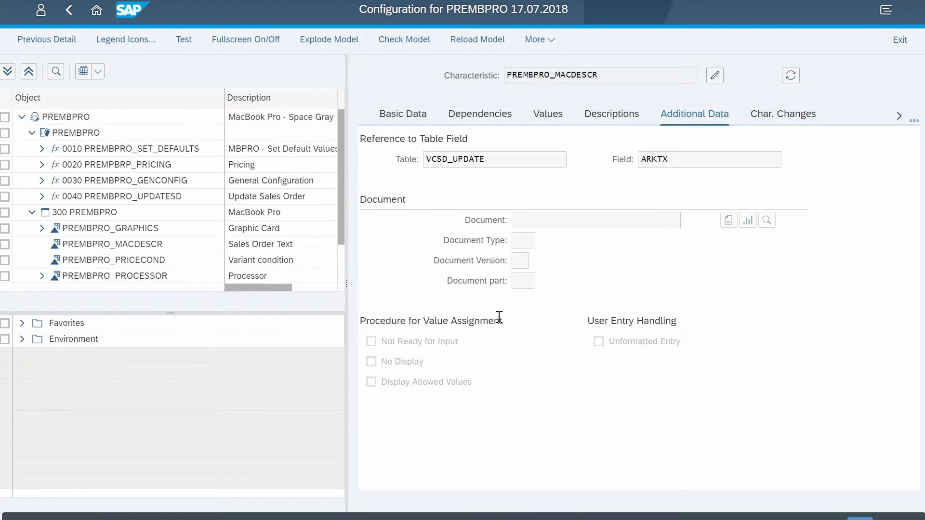
- Examine the source code and basic data of dependency PREMBPRO_UPDATESD
{"action": "left_click", "coordinate": [120, 198]}
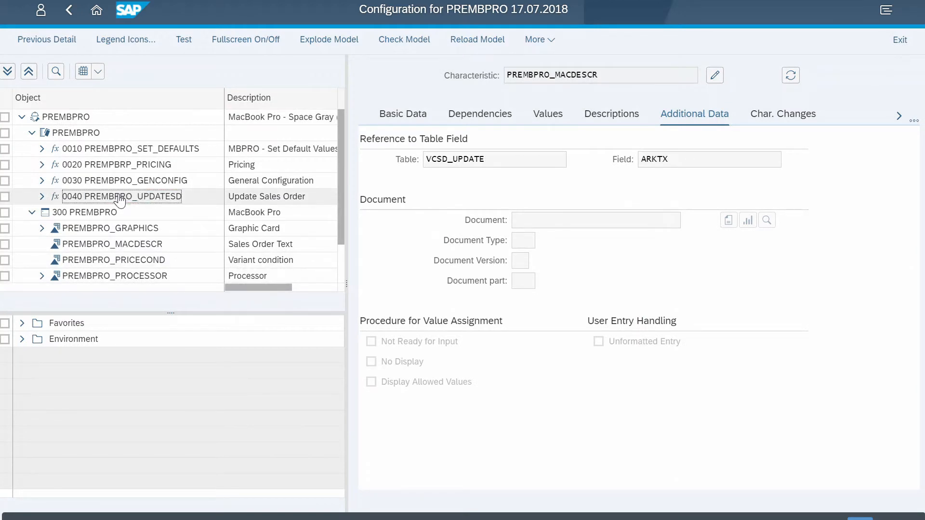
{"action": "double_click", "coordinate": [119, 197]}
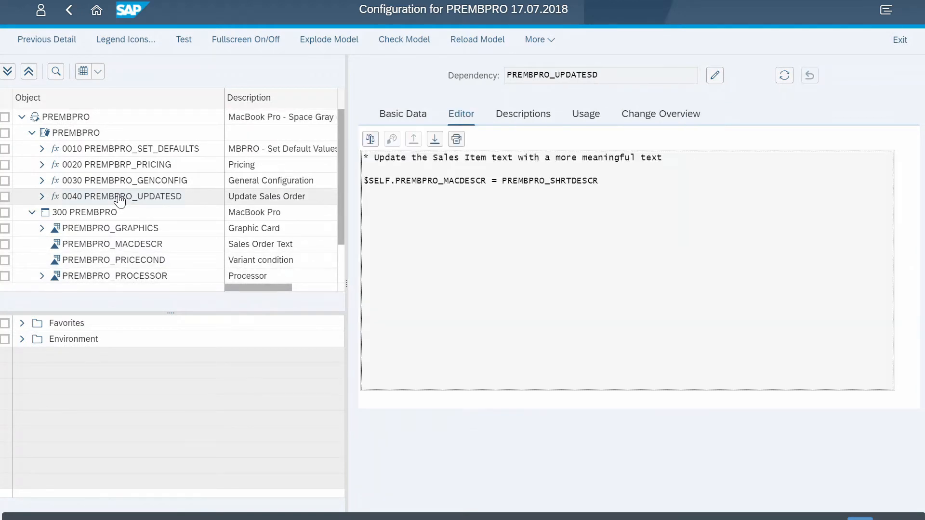
{"action": "left_click", "coordinate": [413, 121]}
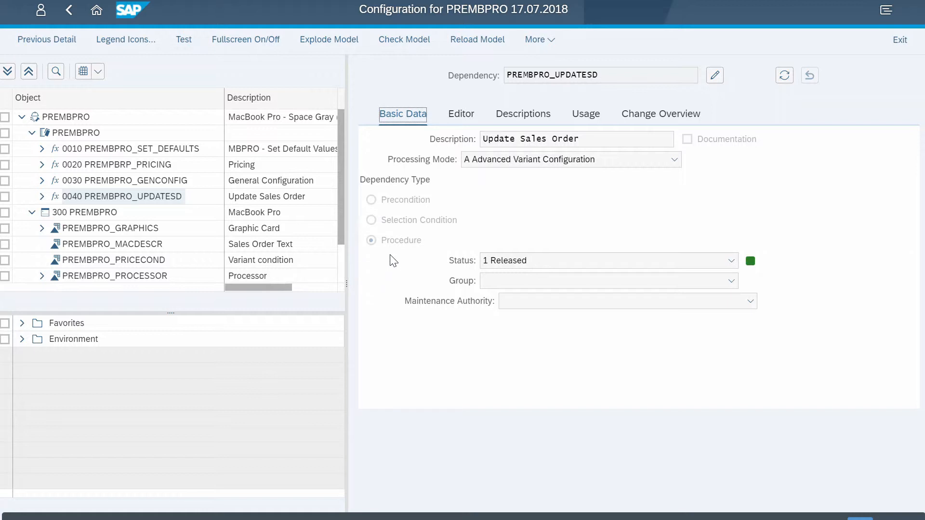
{"action": "left_click", "coordinate": [460, 115]}
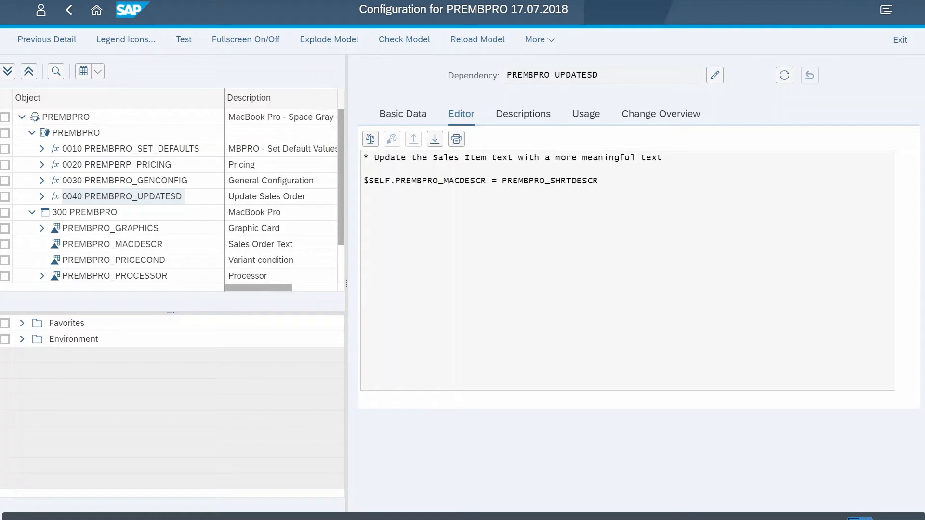
- Leave the configuration model and start a sales order of type OR for sales organization 1710, distribution channel 10 and division 00
{"action": "left_click", "coordinate": [391, 233]}
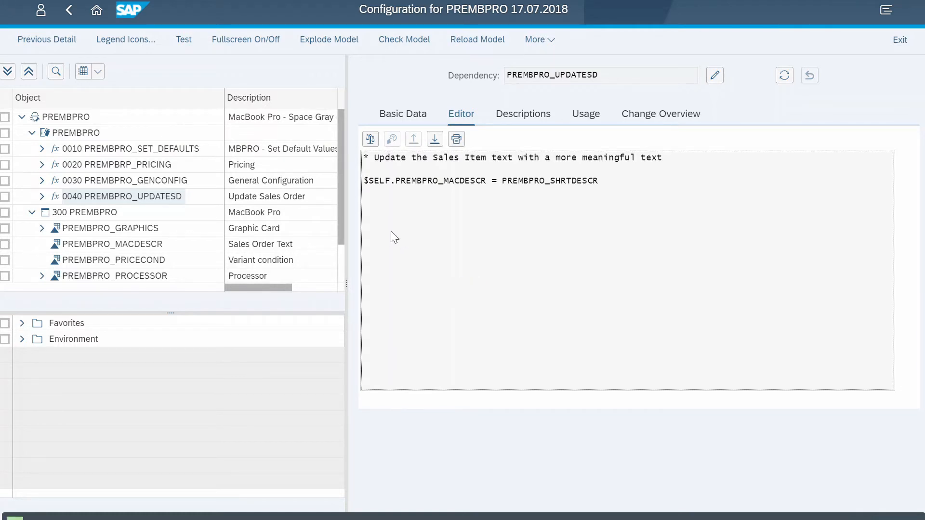
{"action": "left_click", "coordinate": [74, 17]}
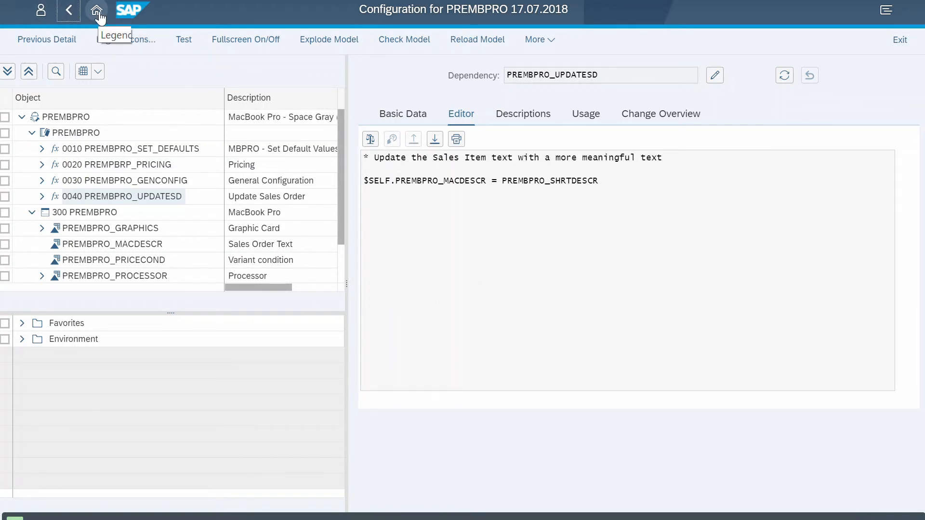
{"action": "left_click", "coordinate": [97, 12]}
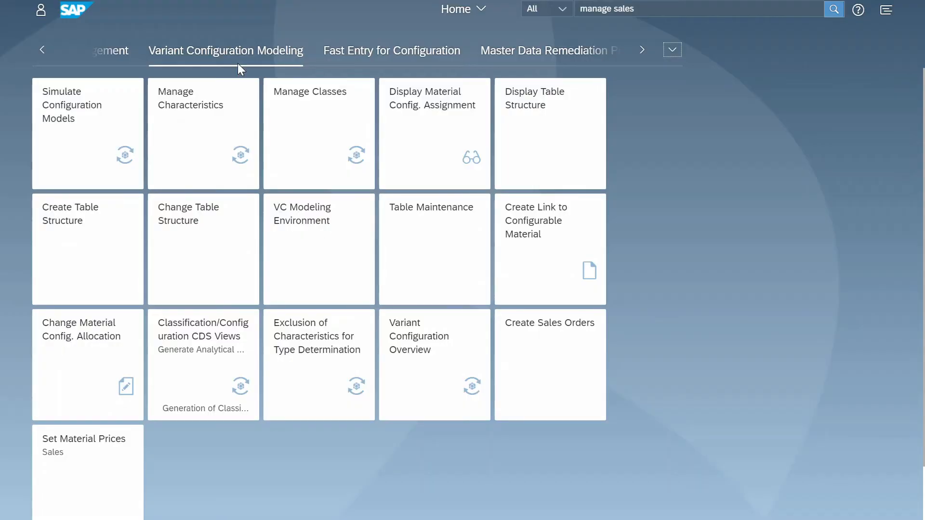
{"action": "left_click", "coordinate": [586, 349]}
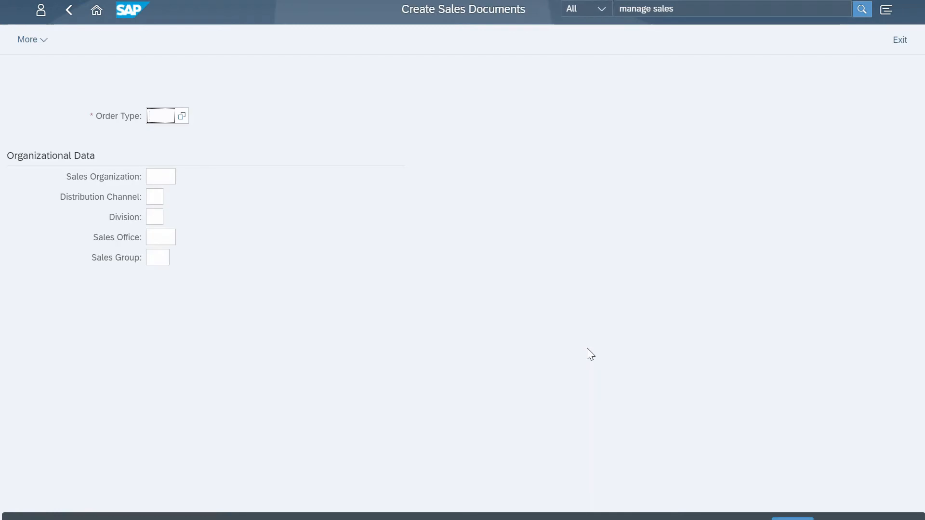
{"action": "key", "text": "Tab"}
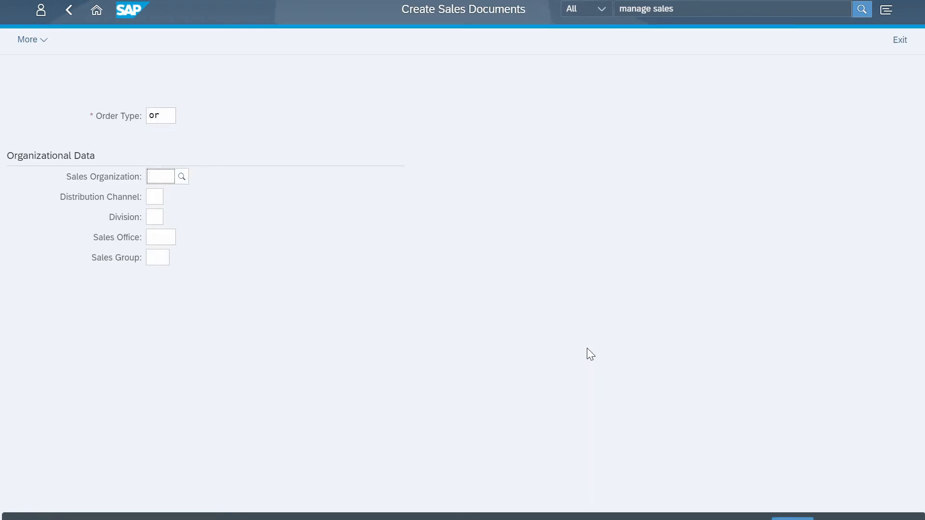
{"action": "key", "text": "Tab"}
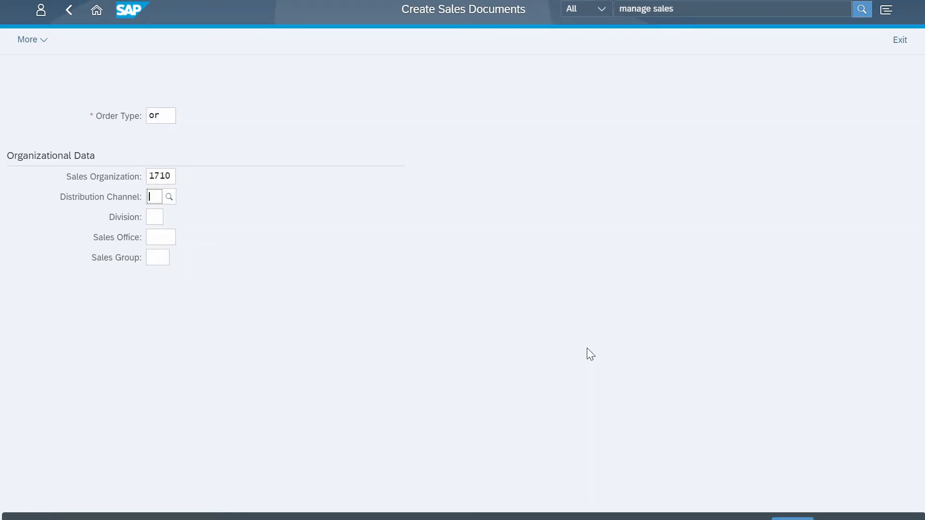
{"action": "key", "text": "Tab"}
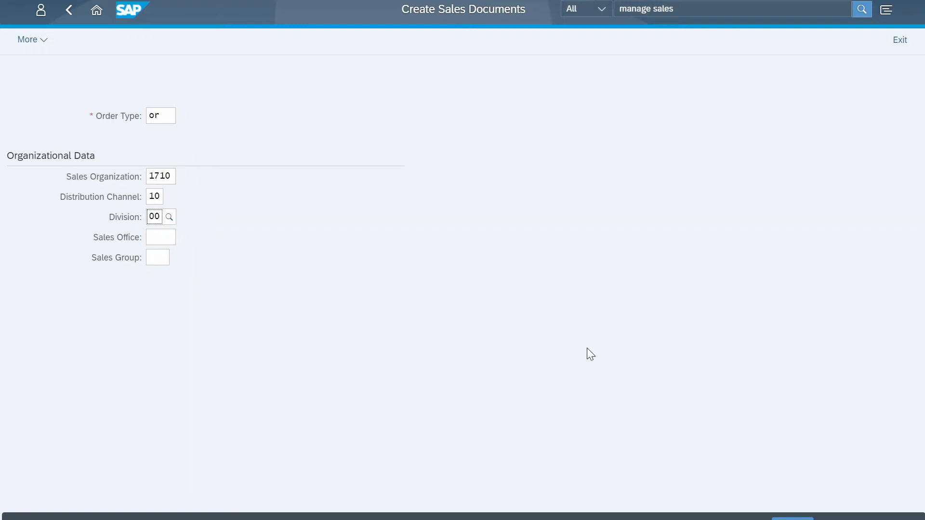
{"action": "key", "text": "Return"}
- Enter the sold-to party's customer number and the customer reference "Test vc" in the order header
{"action": "type", "text": "1710"}
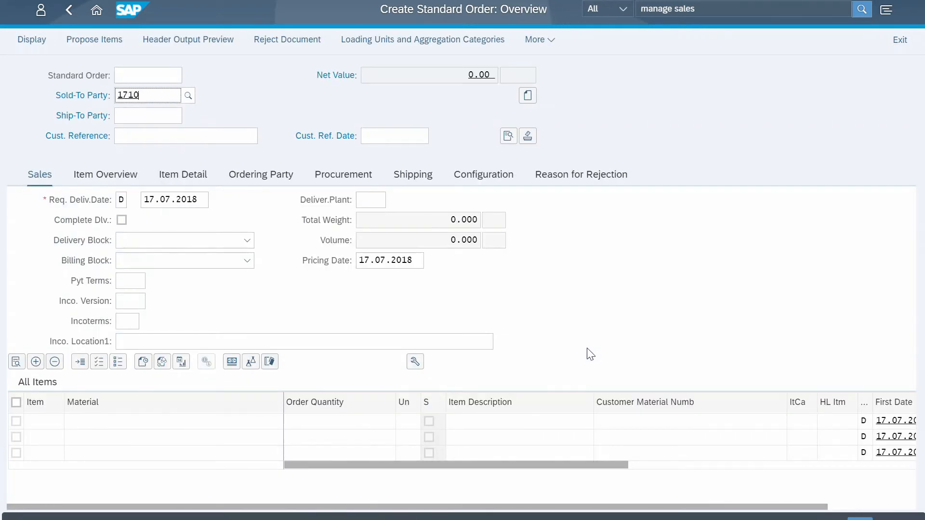
{"action": "type", "text": "00"}
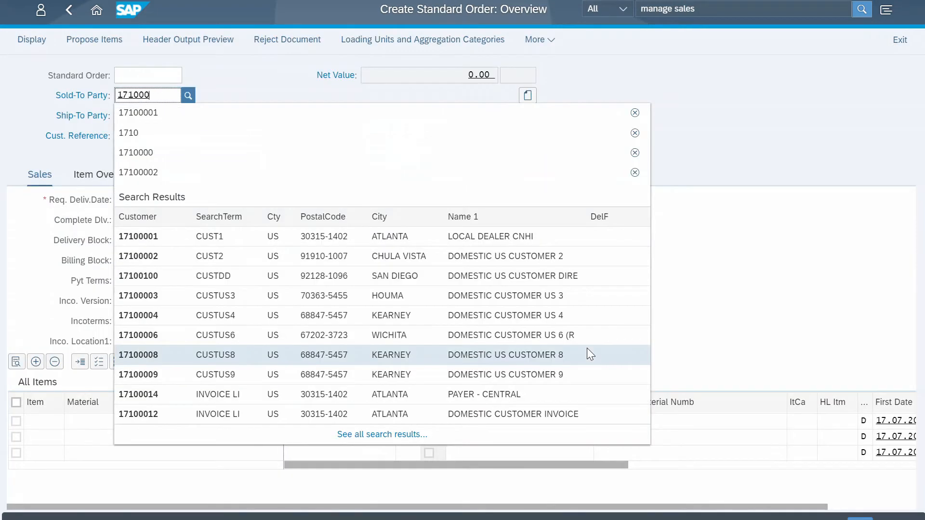
{"action": "type", "text": "01"}
{"action": "key", "text": "Tab"}
{"action": "key", "text": "Tab"}
{"action": "type", "text": "Test"}
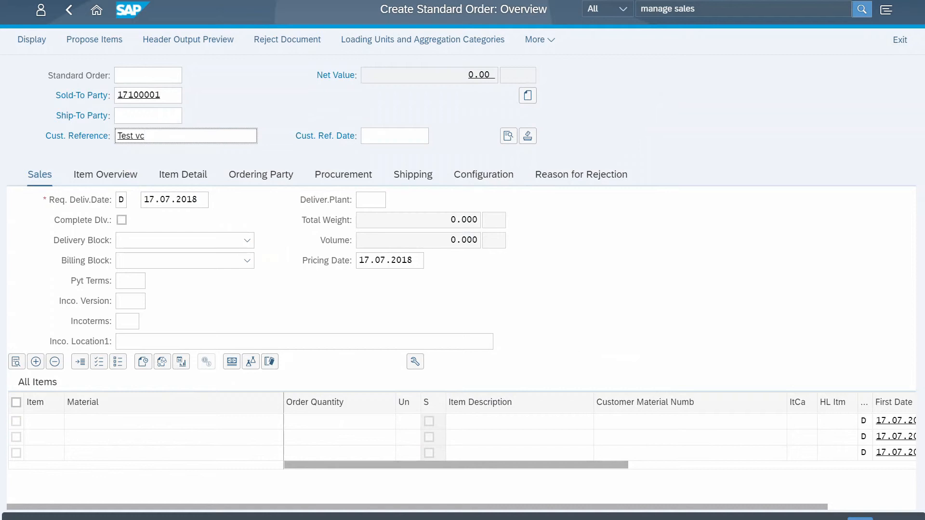
- Add material prembpro with an order quantity of 1 as the first order item and proceed to its variant configuration
{"action": "left_click", "coordinate": [227, 422]}
{"action": "type", "text": "premb"}
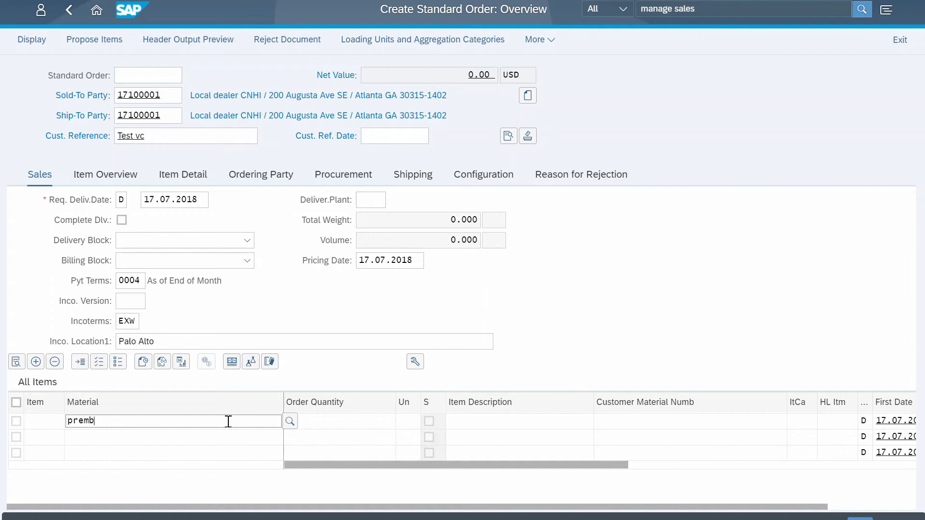
{"action": "type", "text": "pro"}
{"action": "key", "text": "Tab"}
{"action": "type", "text": "1"}
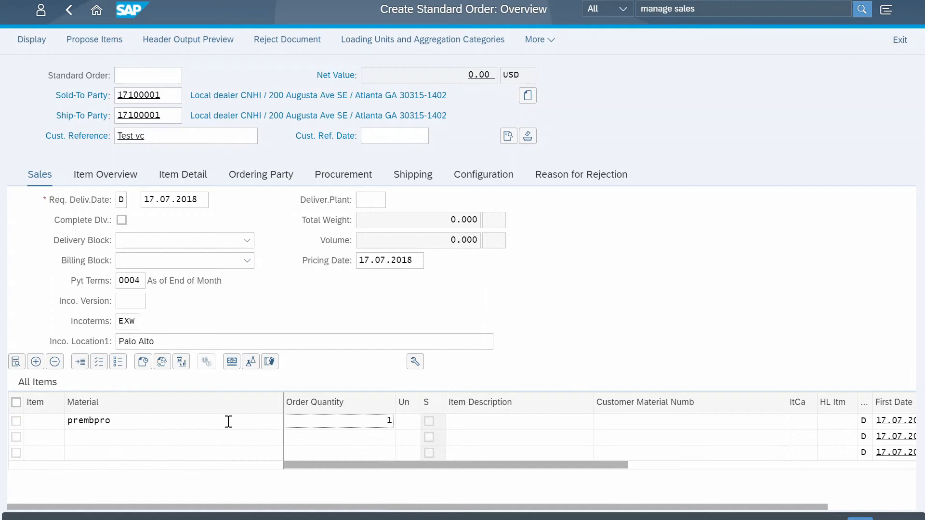
{"action": "key", "text": "Return"}
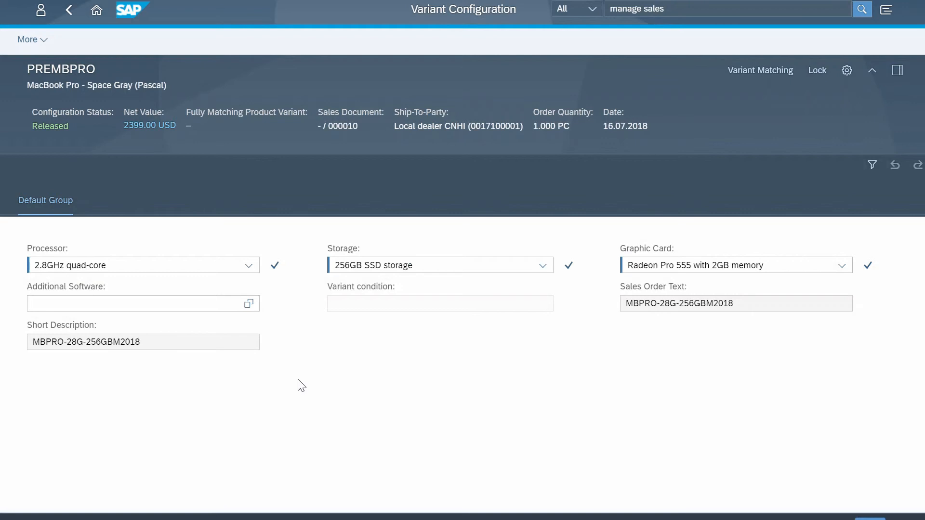
- Configure the item with the 3.1GHz quad-core processor and 512GB SSD storage, checking the M2018 suffix in the short description
{"action": "left_click", "coordinate": [248, 265]}
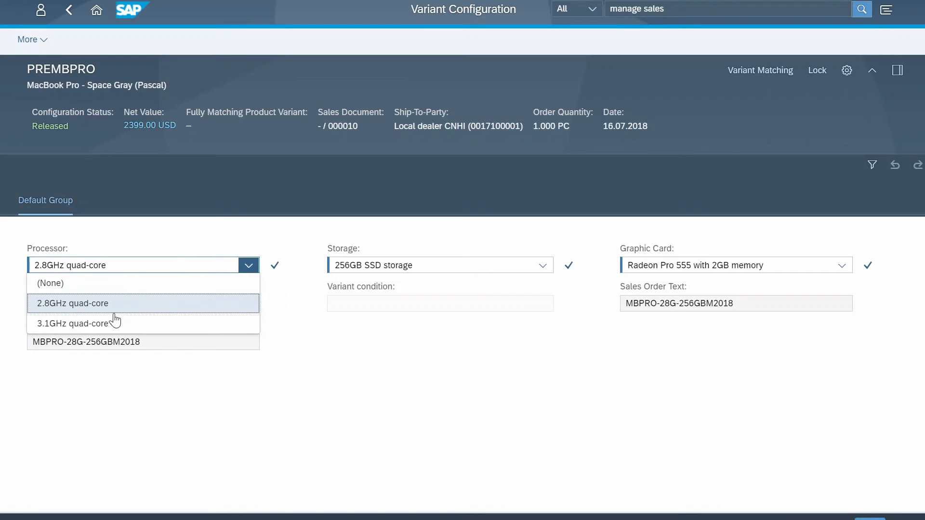
{"action": "left_click", "coordinate": [115, 321]}
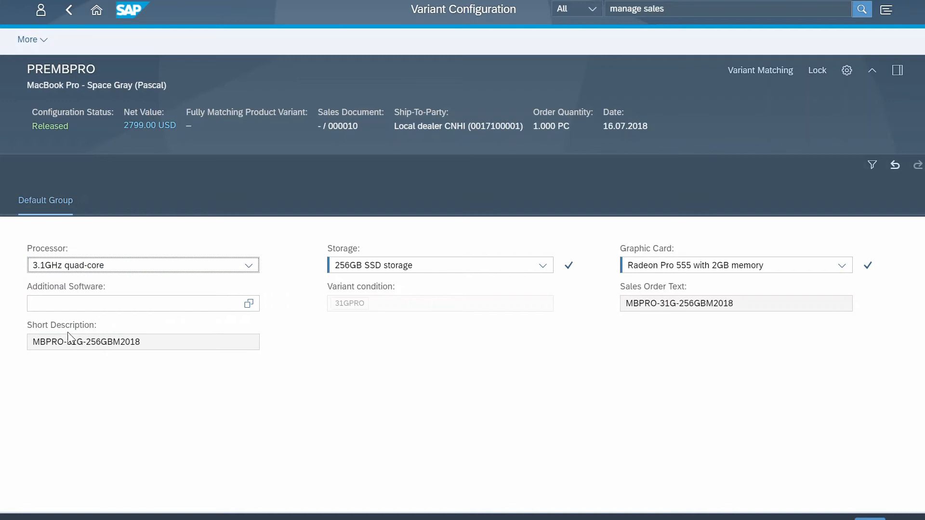
{"action": "left_click_drag", "start_coordinate": [118, 342], "coordinate": [145, 342]}
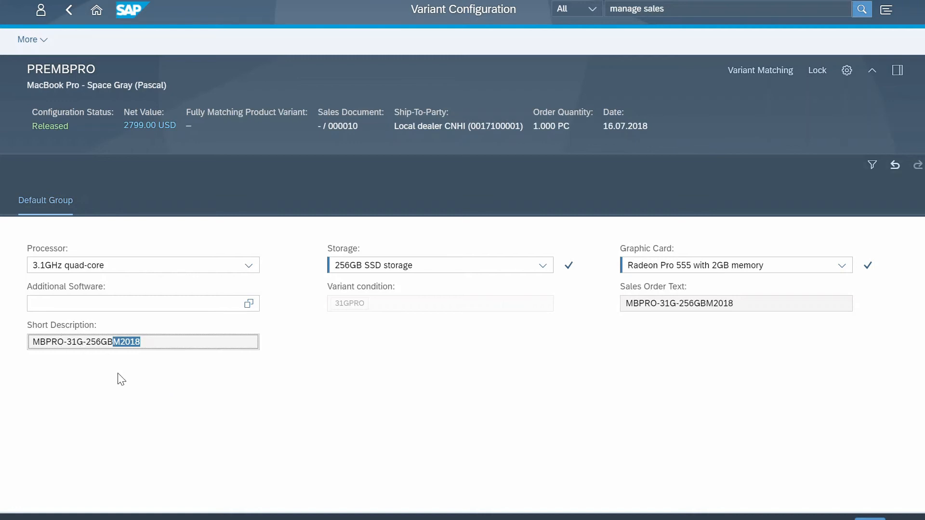
{"action": "left_click", "coordinate": [542, 268]}
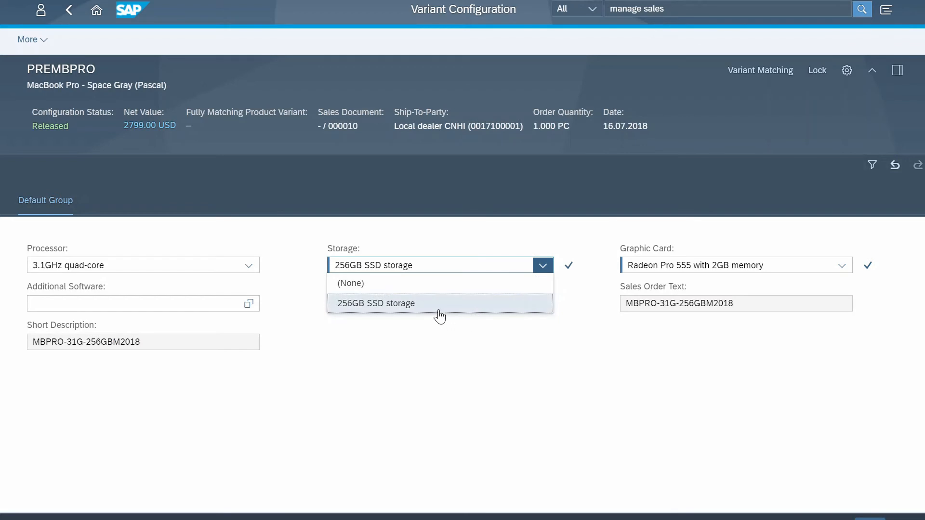
{"action": "left_click", "coordinate": [402, 326]}
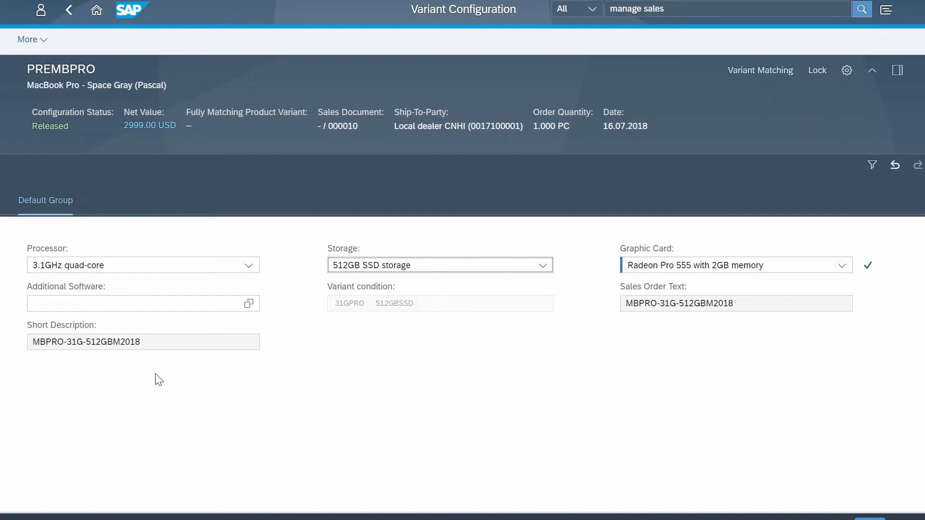
- Finish the variant configuration and accept the delivery proposal for 1 PC on 26.07.2018 in the availability control
{"action": "left_click", "coordinate": [62, 303]}
{"action": "left_click", "coordinate": [870, 519]}
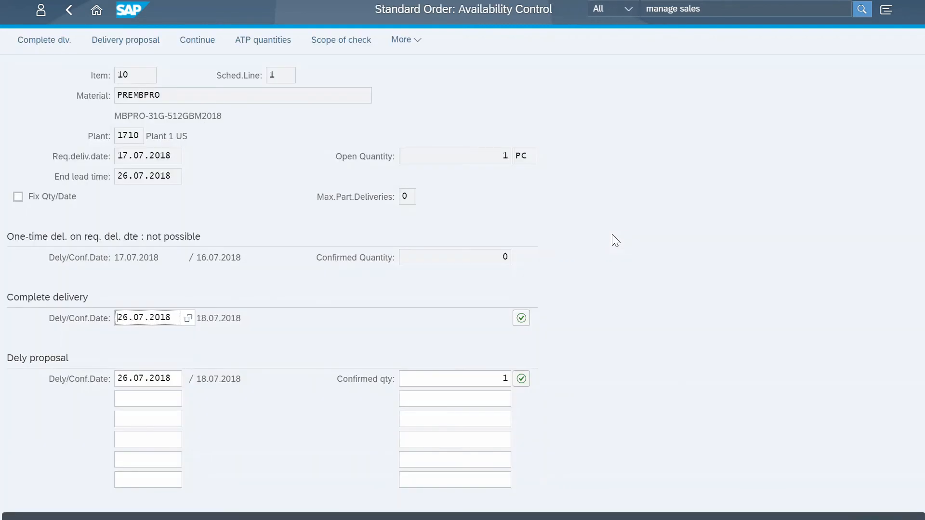
{"action": "left_click", "coordinate": [521, 380]}
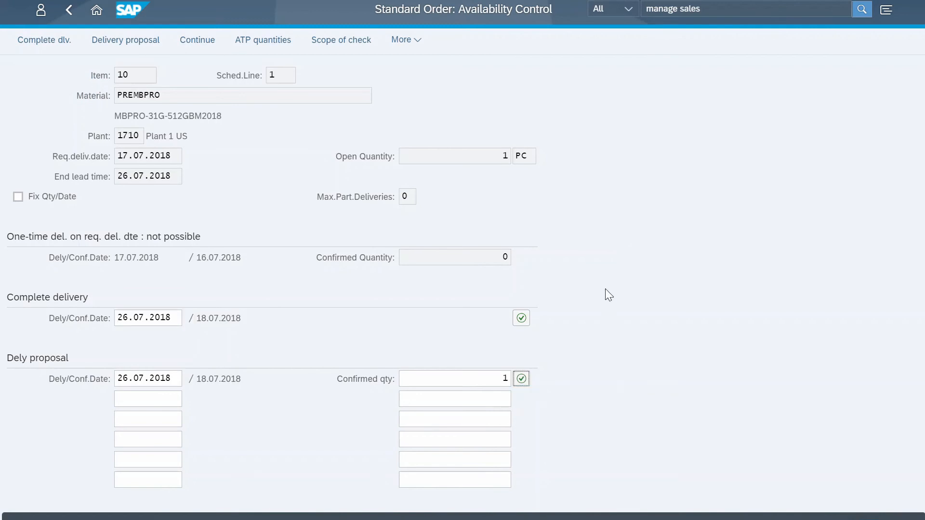